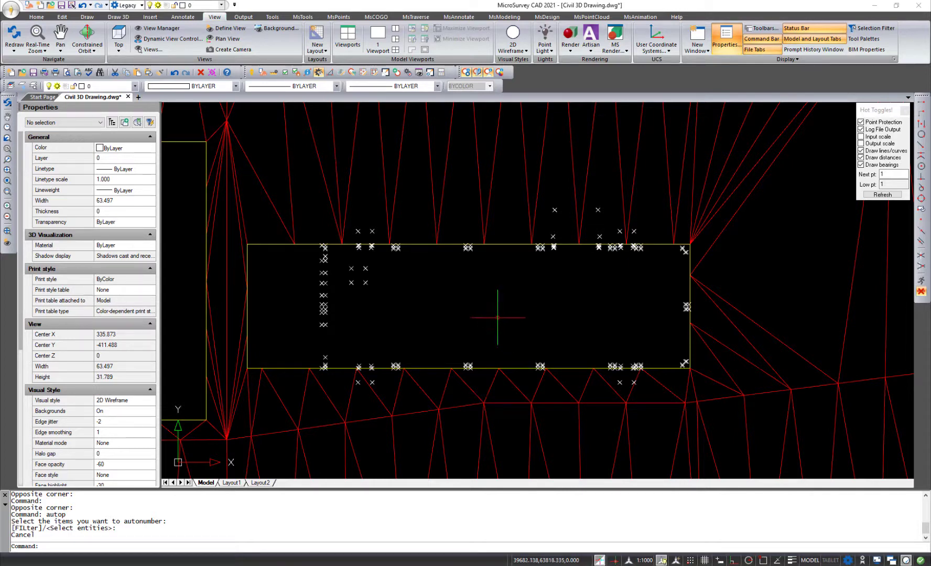
left_click(365, 284)
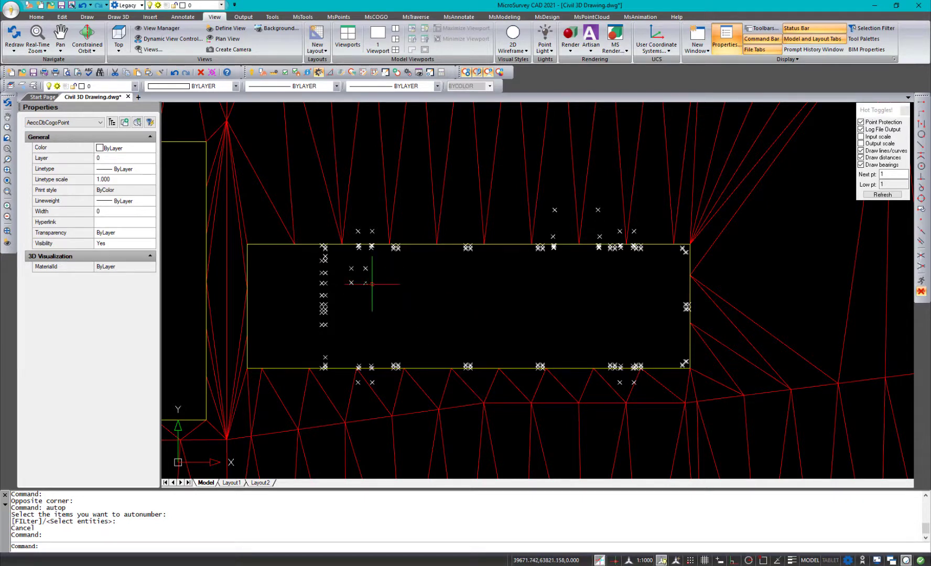
key("Escape")
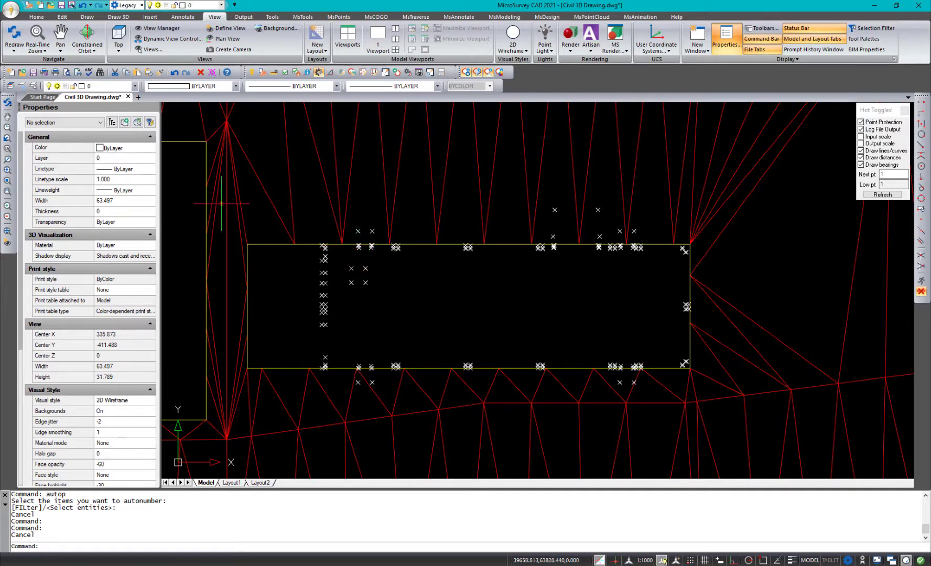
Purge all unused blocks and named items, leaving only layers 0 and *IPN_INTERNAL.
left_click(136, 87)
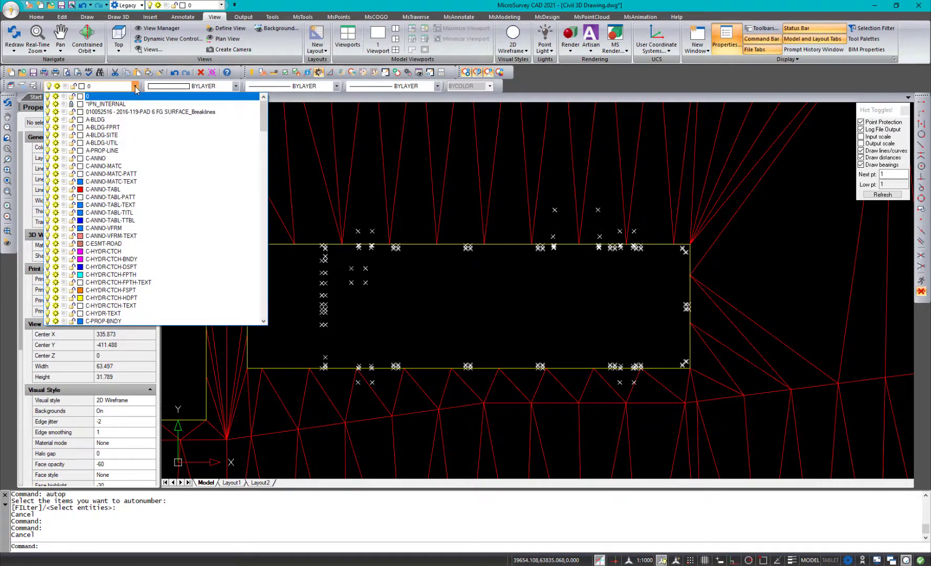
left_click(135, 87)
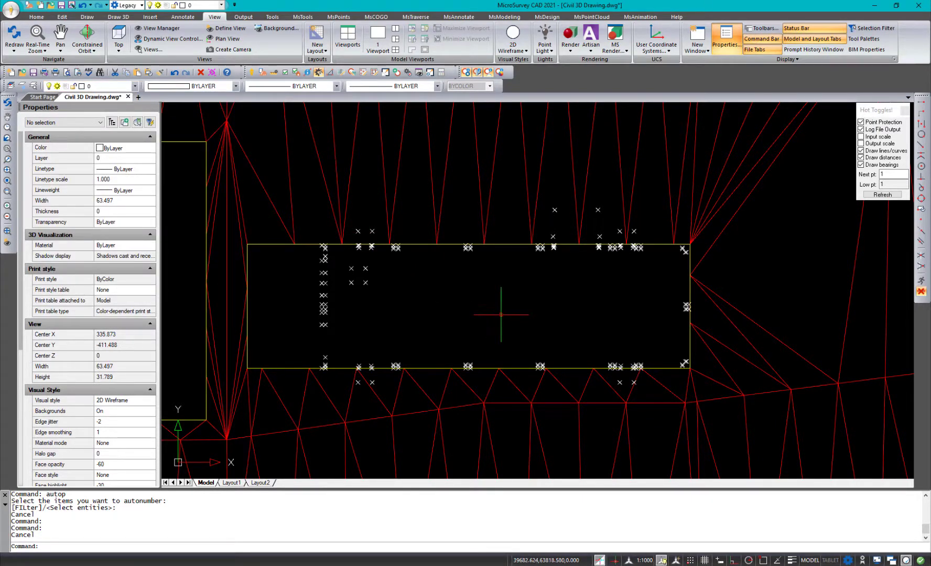
type("PURGE")
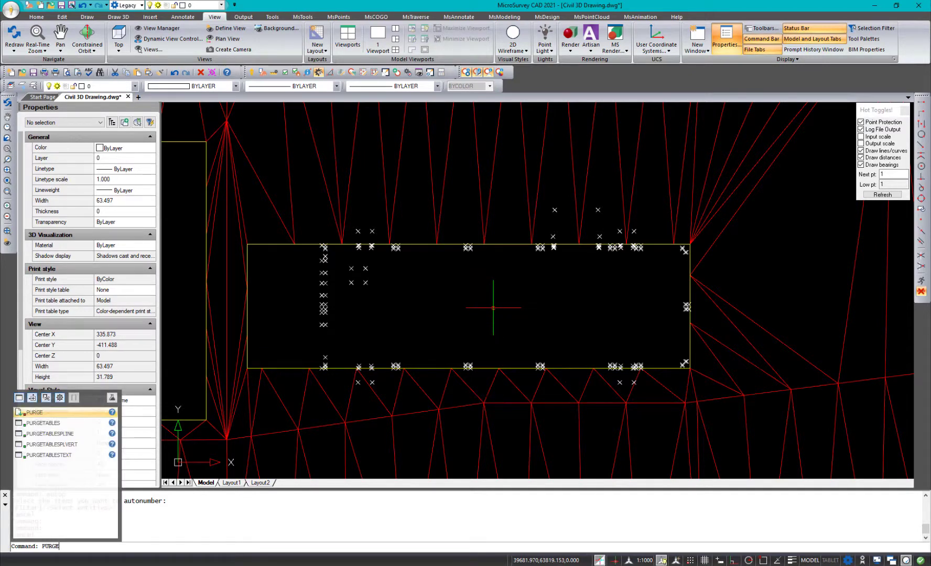
key("Return")
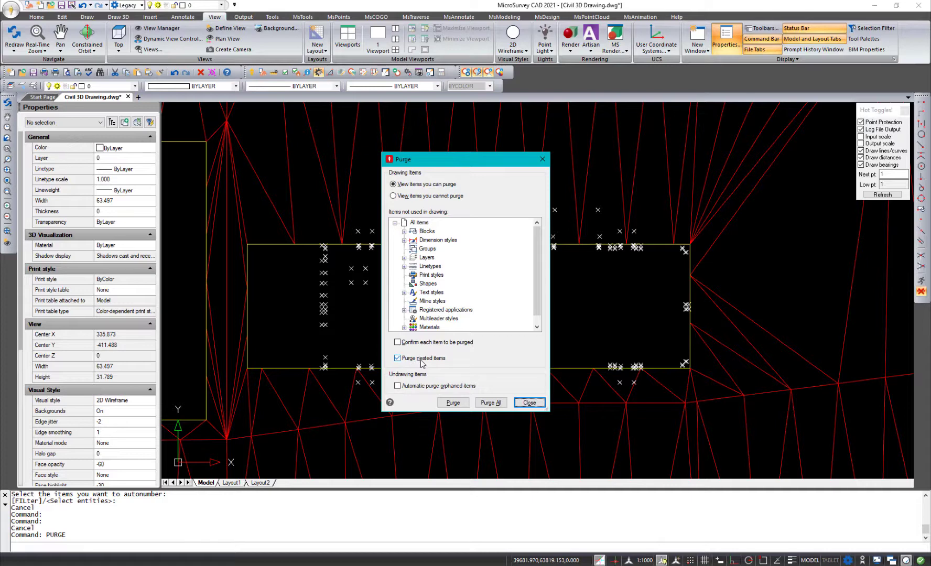
double_click(410, 231)
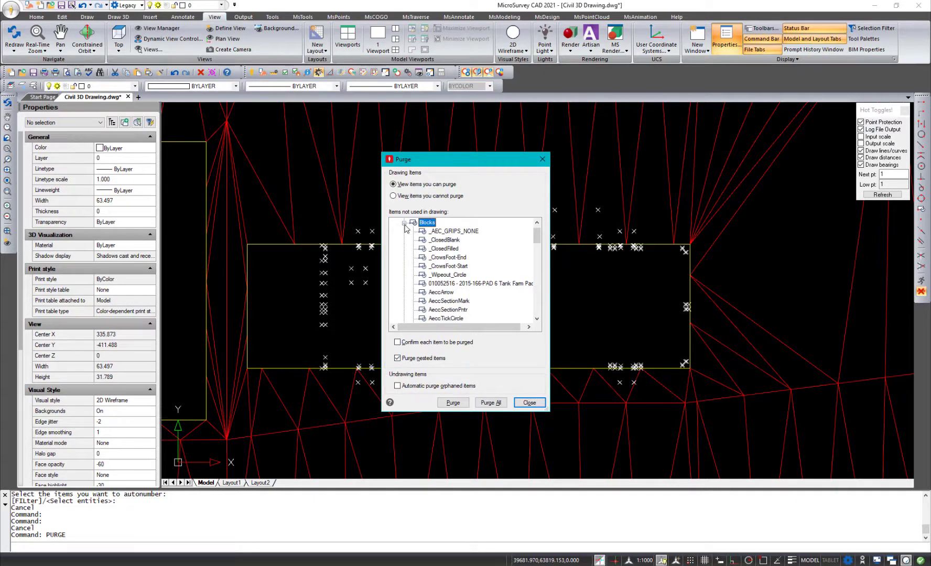
left_click(403, 224)
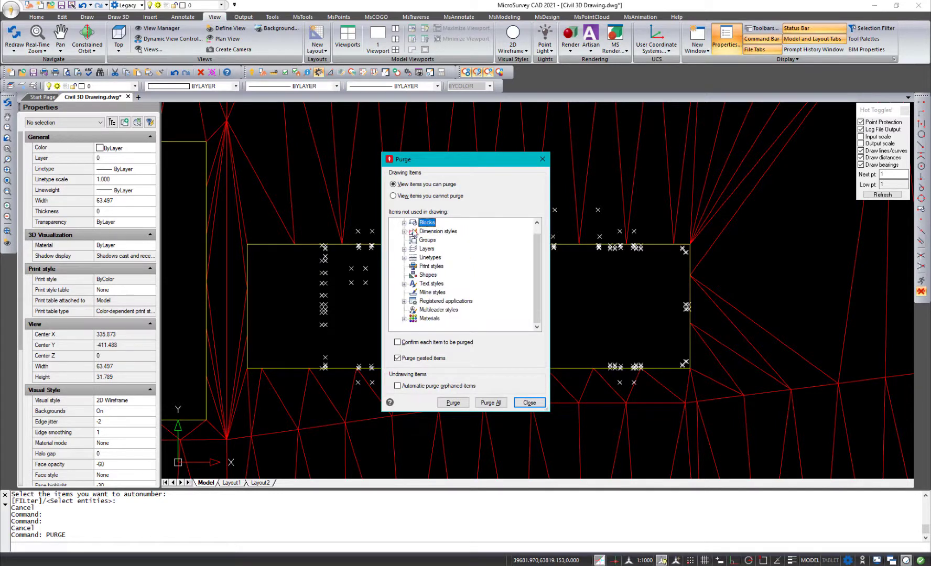
left_click(491, 403)
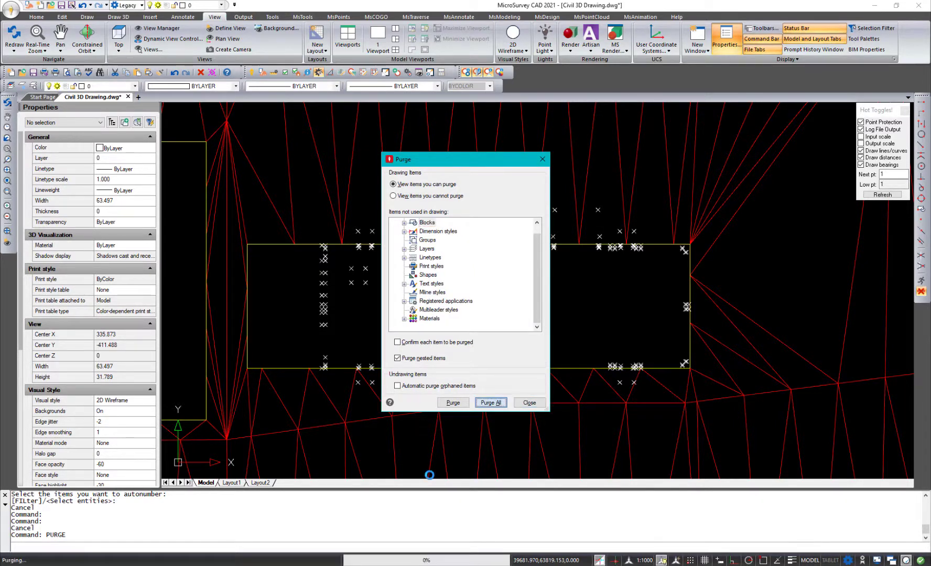
left_click(530, 403)
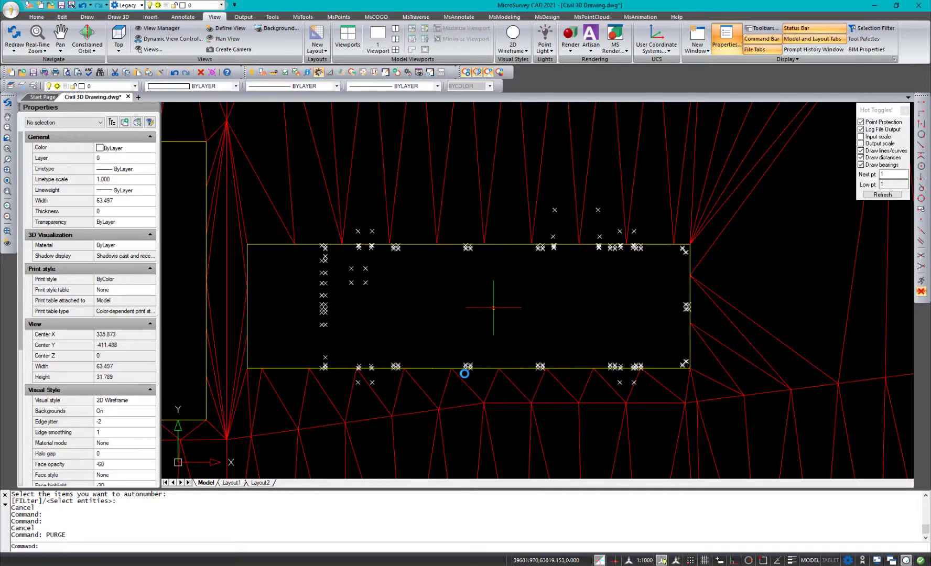
left_click(136, 86)
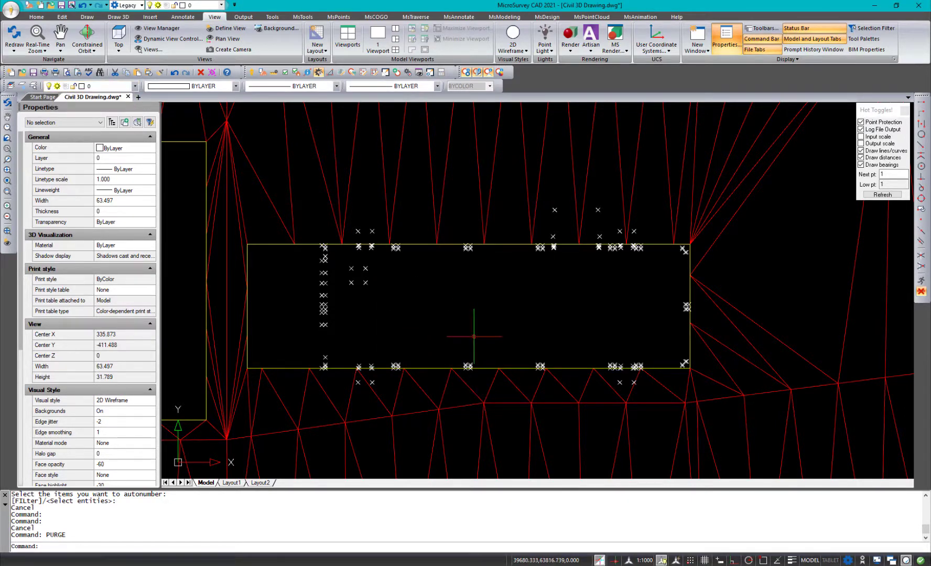
Add a new layer named 'Civil 3D Points' in the Layer Explorer.
left_click(33, 86)
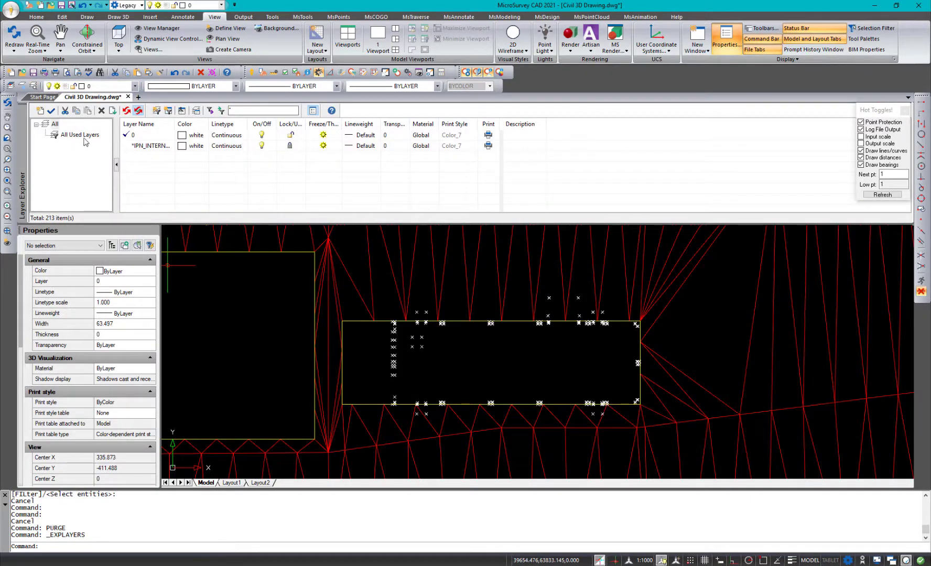
left_click(40, 110)
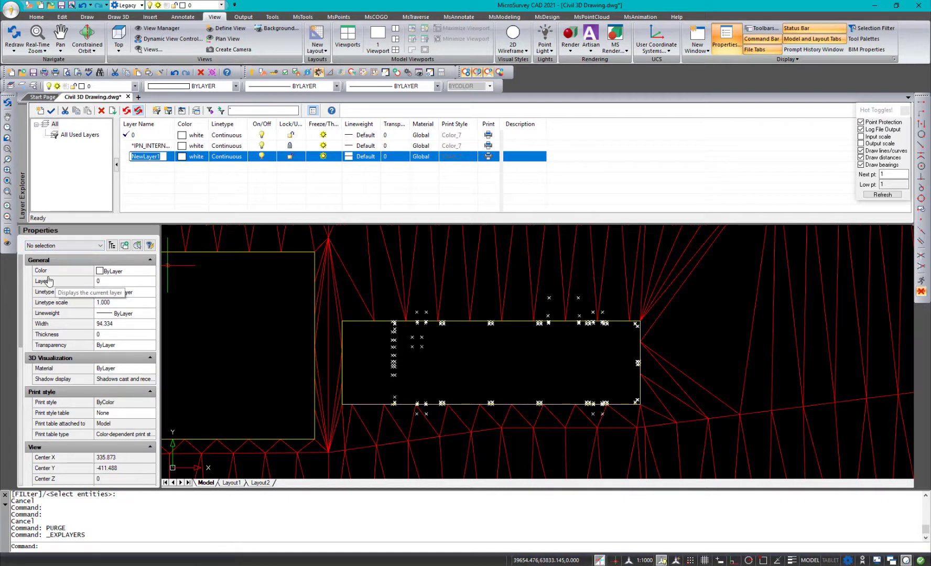
type("Civil 3D Points")
key("Return")
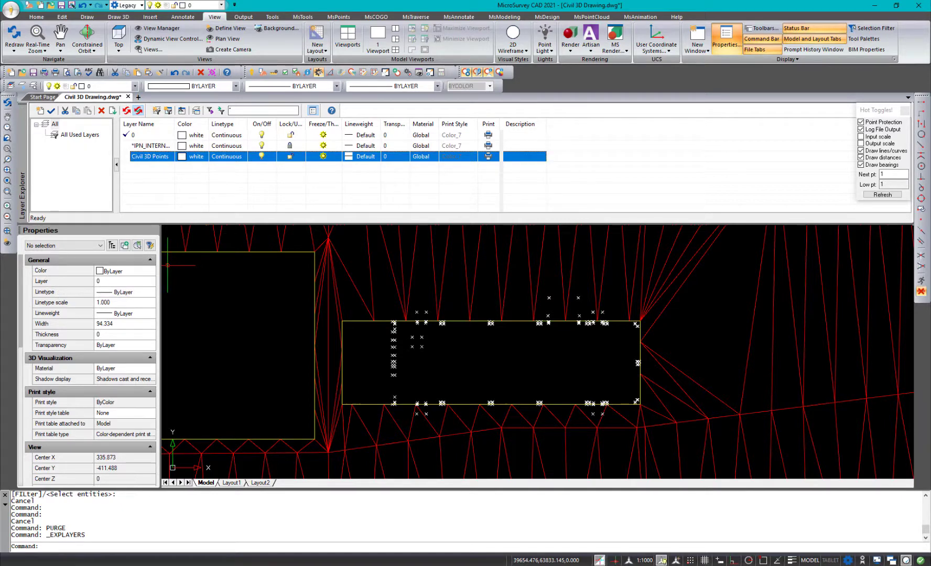
Select all 180 COGO points via SELECTSIMILAR and move them onto layer Civil 3D Points.
left_click(24, 114)
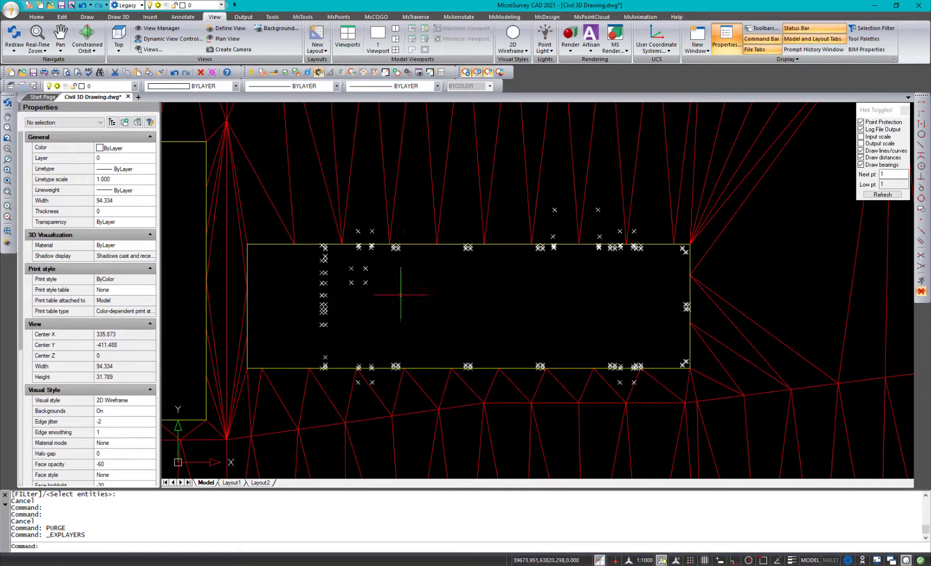
left_click(365, 282)
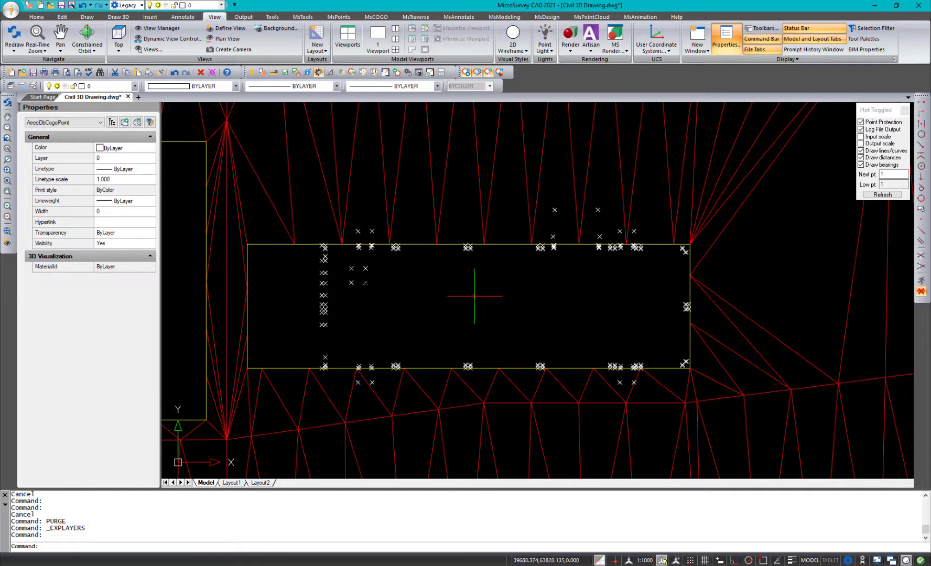
type("SELE")
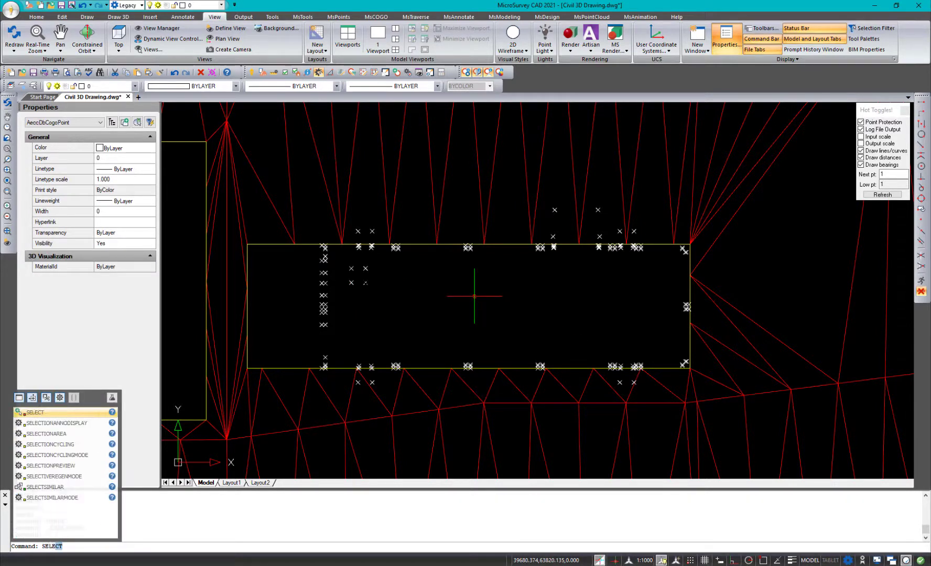
type("CTS")
key("Return")
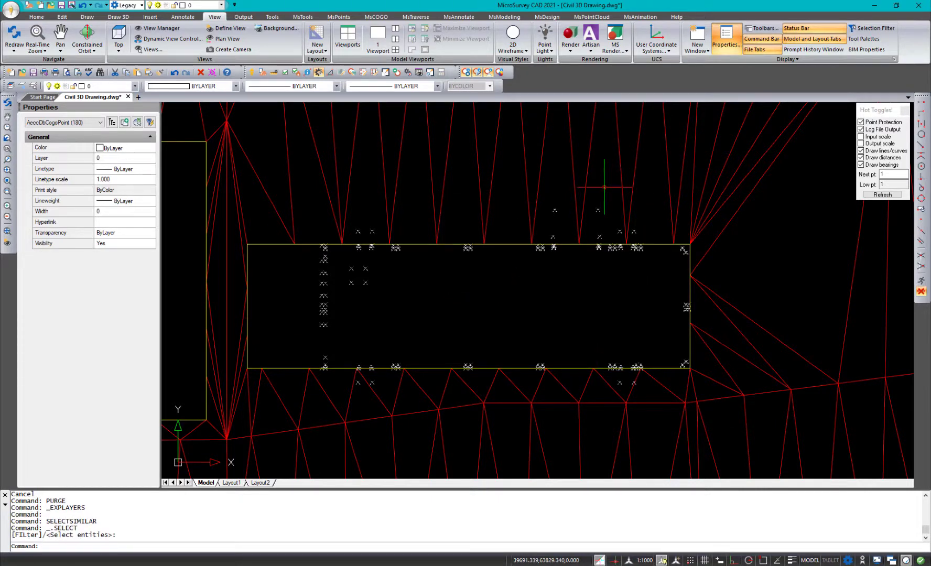
left_click(135, 86)
left_click(109, 112)
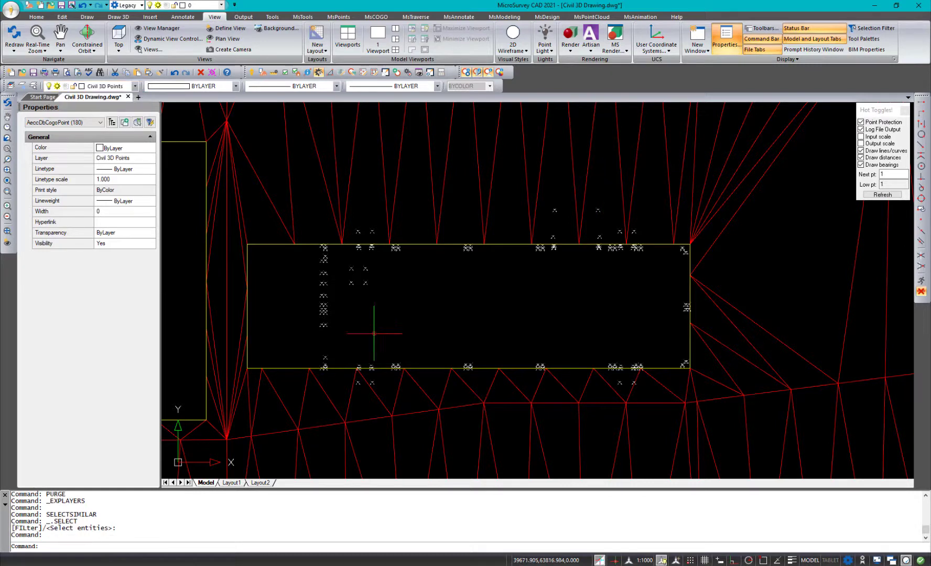
key("Escape")
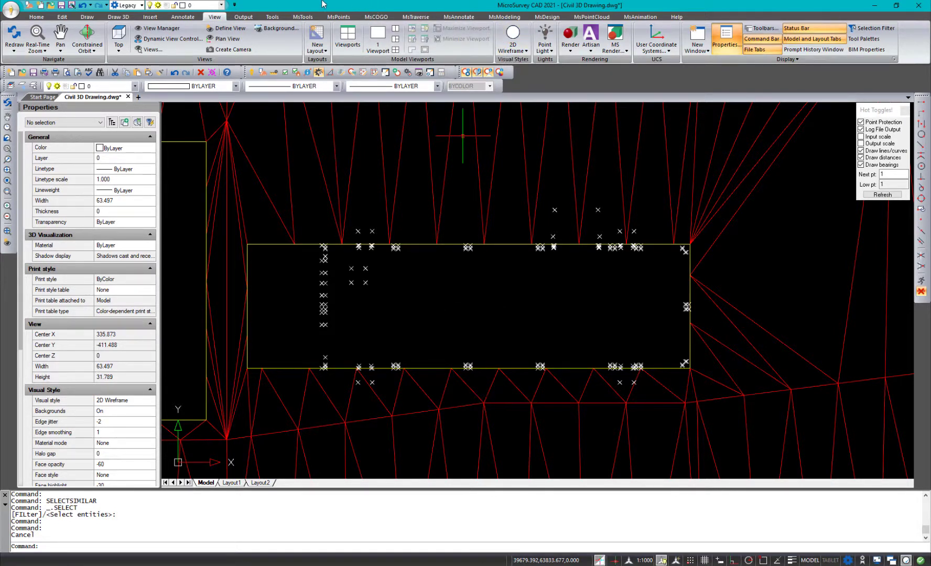
In Auto-Add Points (autop), exclude lines, arcs, circles, polylines and points, keeping Civil 3D Points with ID & Desc.
left_click(347, 17)
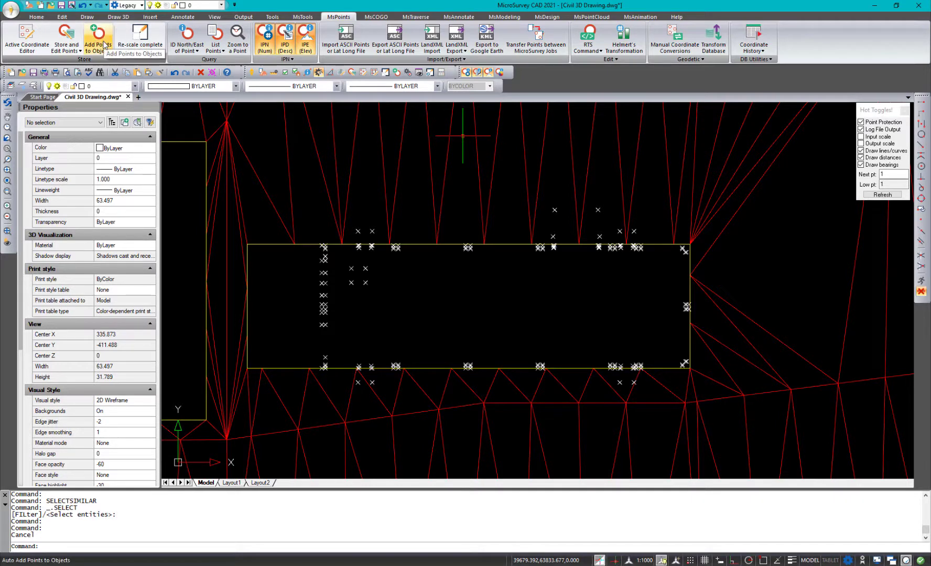
type("a")
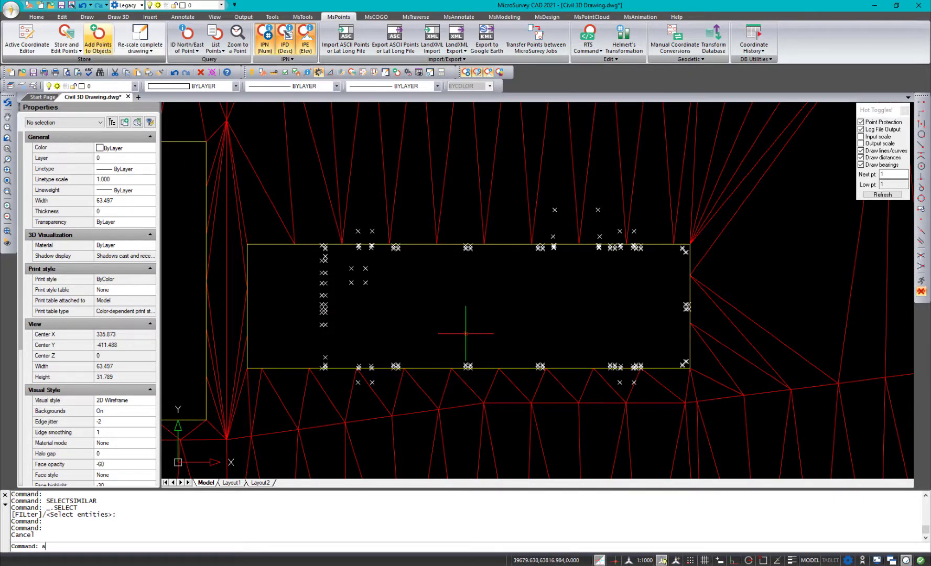
type("utop")
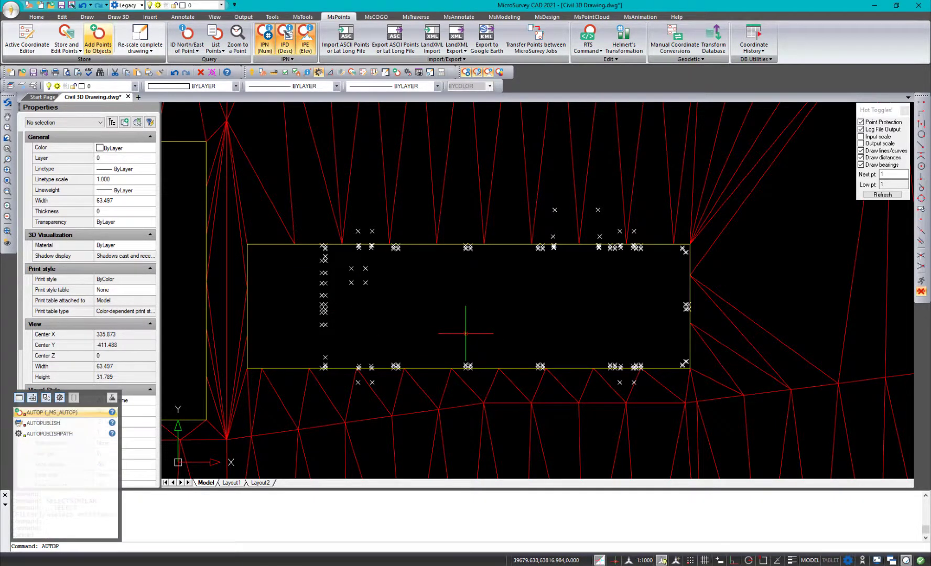
key("Return")
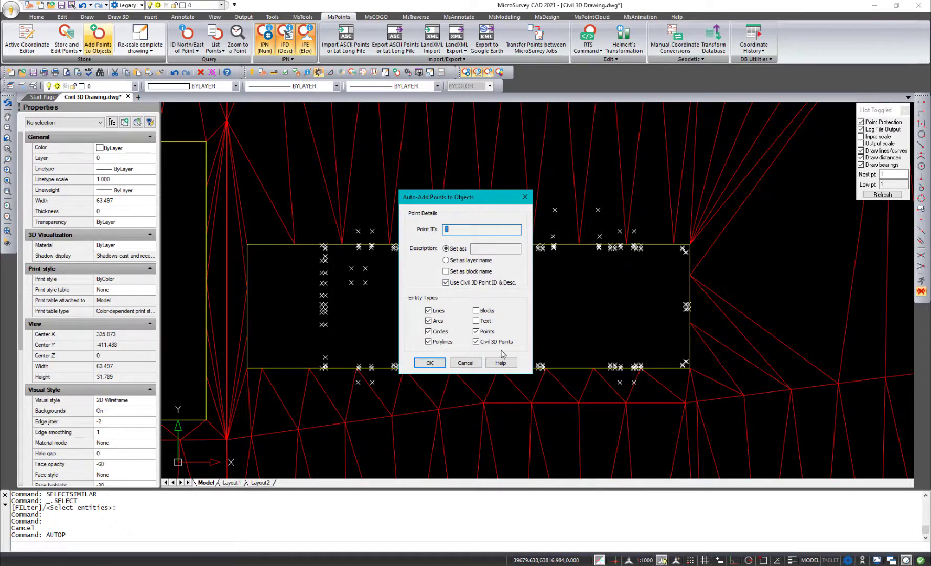
left_click(476, 333)
left_click(429, 341)
left_click(428, 332)
left_click(428, 321)
left_click(428, 311)
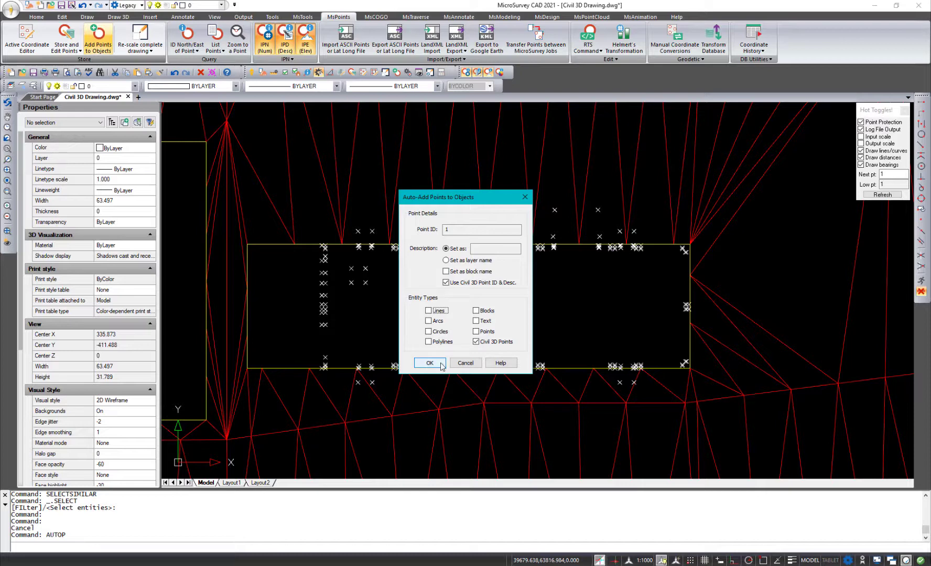
left_click(441, 363)
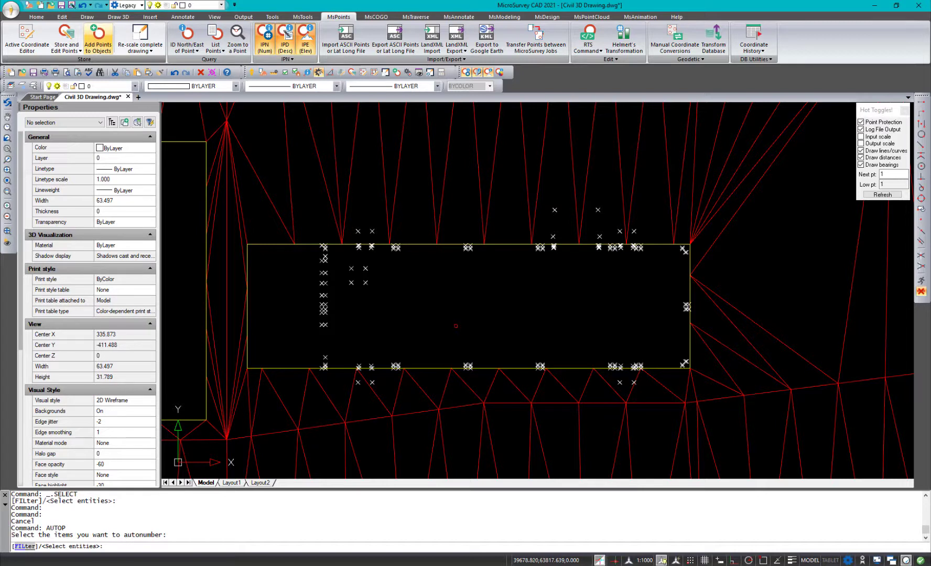
Convert all 231 entities to labelled points, then zoom in around points 16001900–16001903.
type("all")
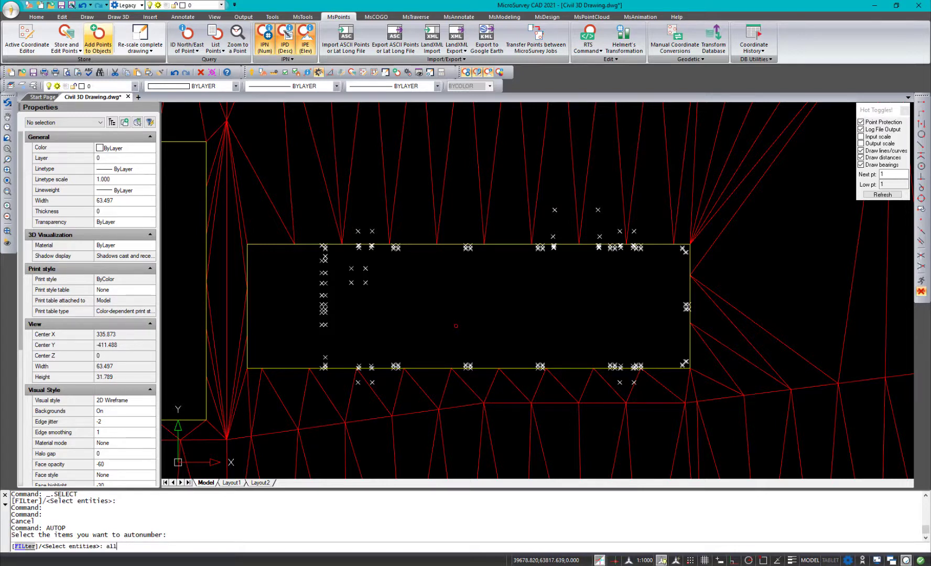
key("Return")
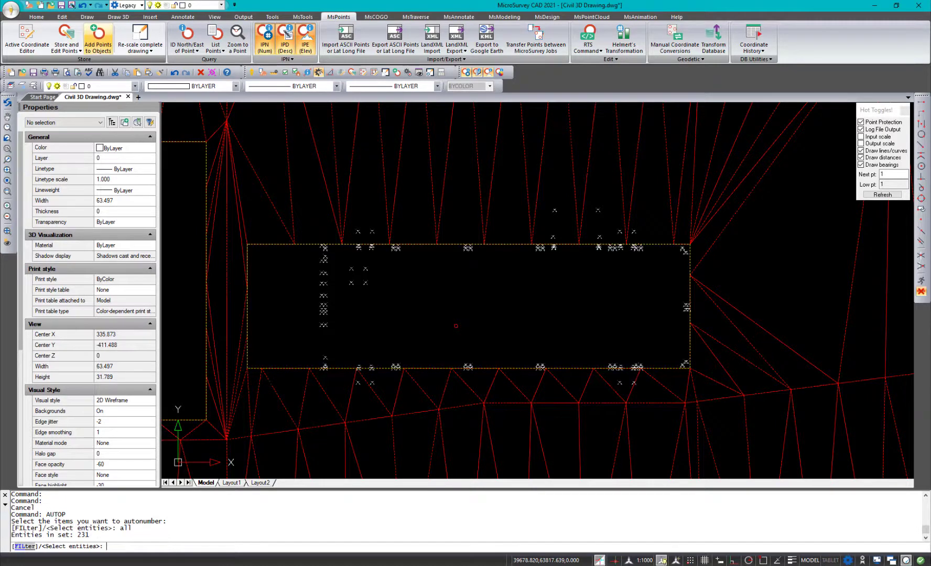
key("Return")
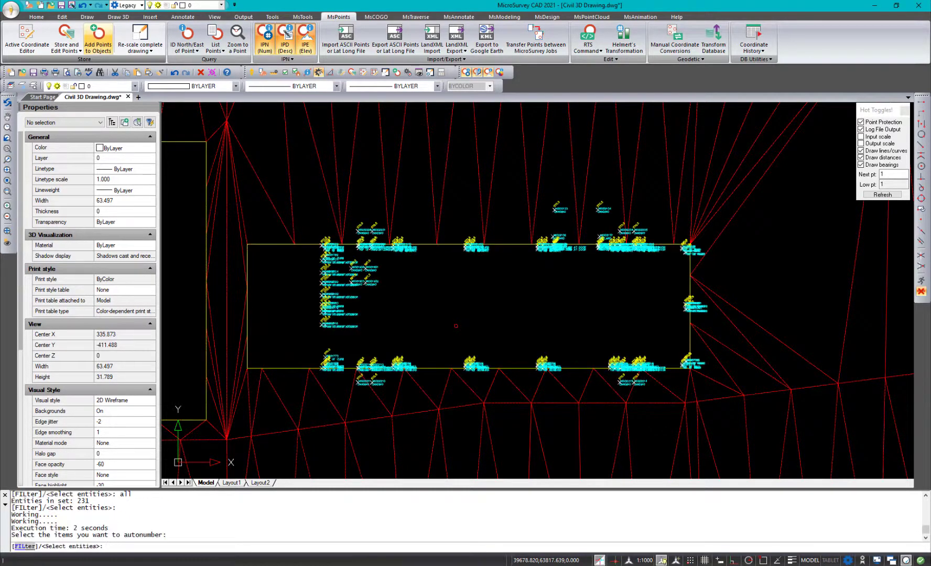
key("Return")
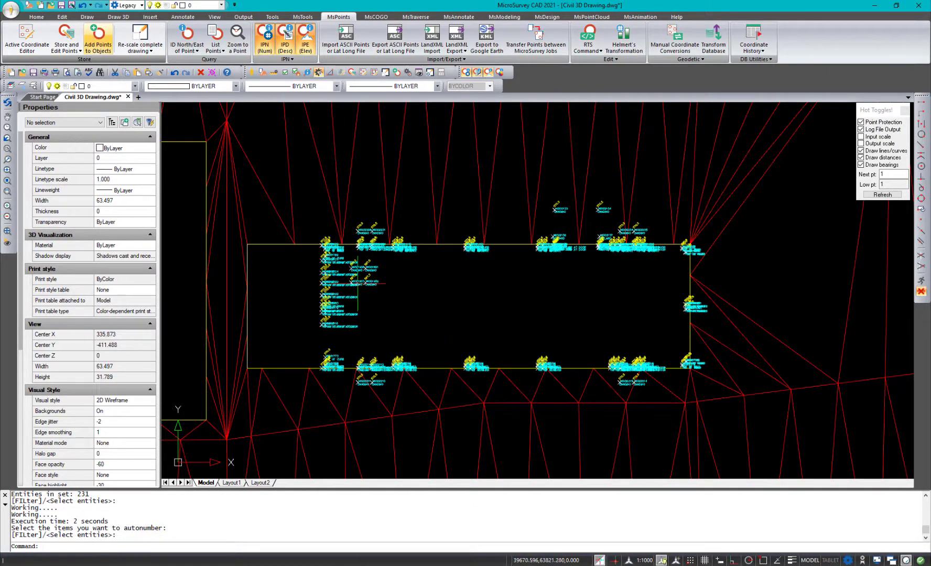
scroll(369, 278, "up", 4)
scroll(364, 292, "up", 6)
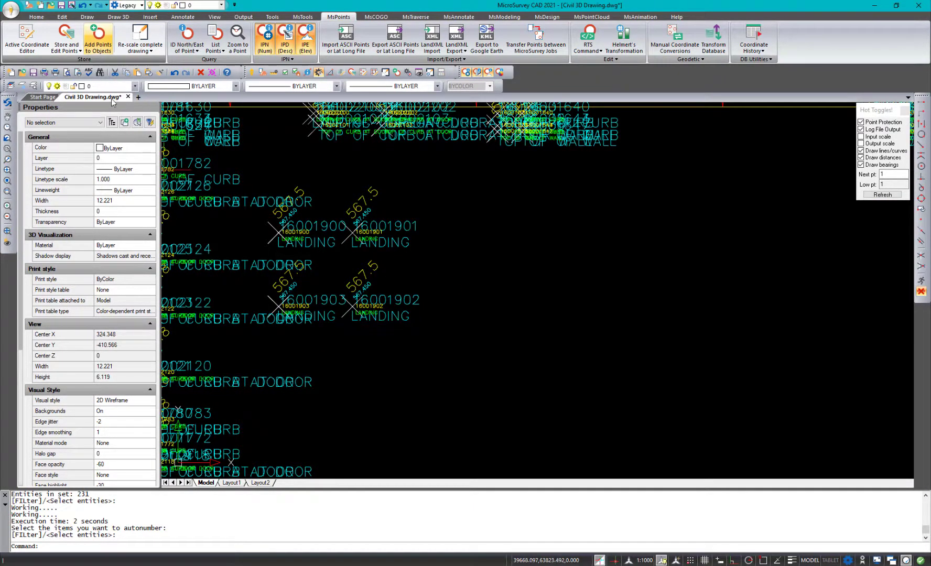
Freeze the Civil 3D Points layer and turn off the DESCRIPTION, ELEVATION and POINTNUMBER layers.
left_click(135, 86)
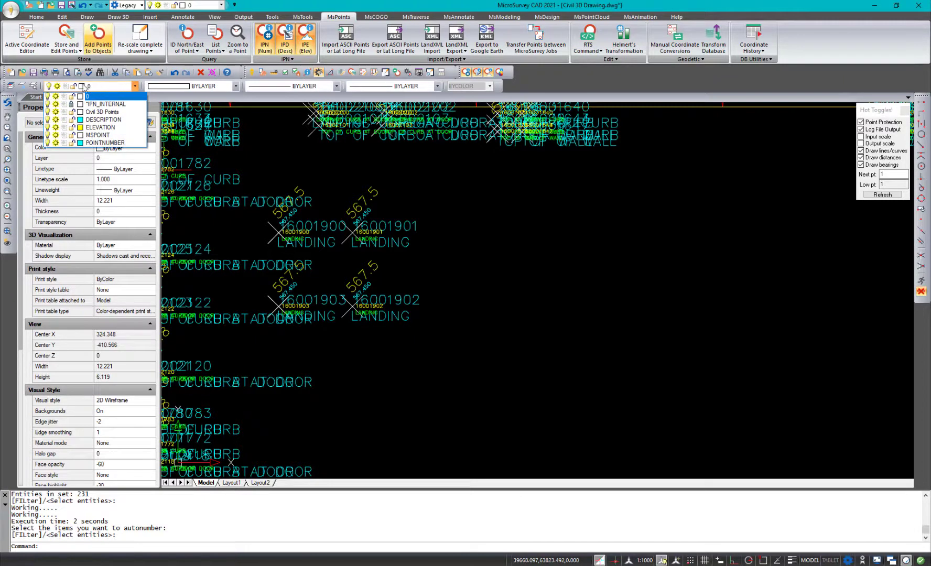
left_click(57, 112)
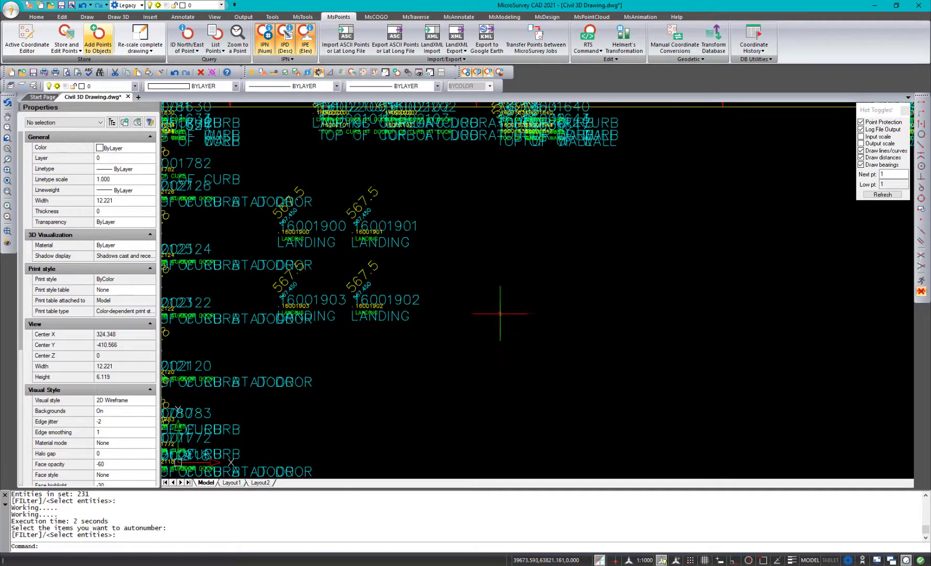
left_click(135, 88)
left_click(48, 119)
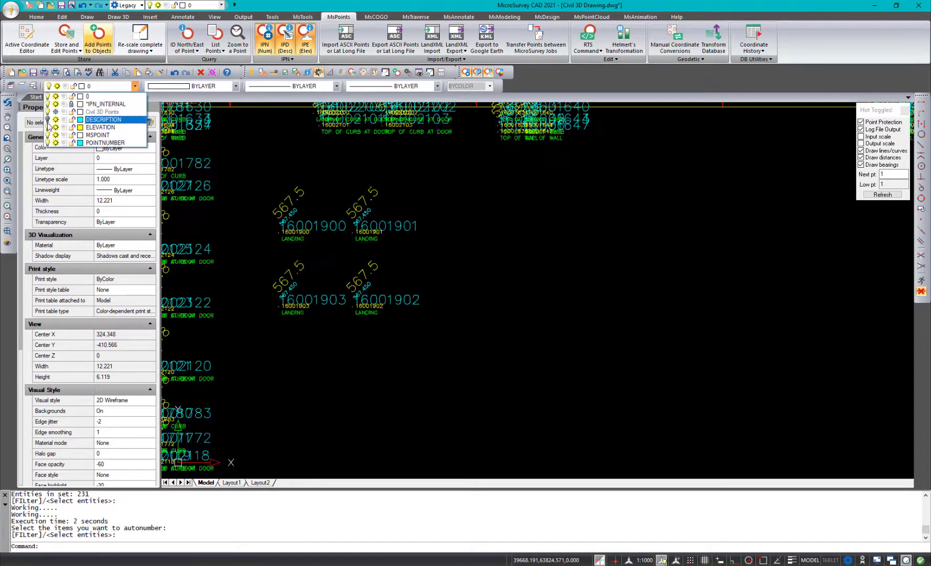
left_click(48, 127)
left_click(48, 142)
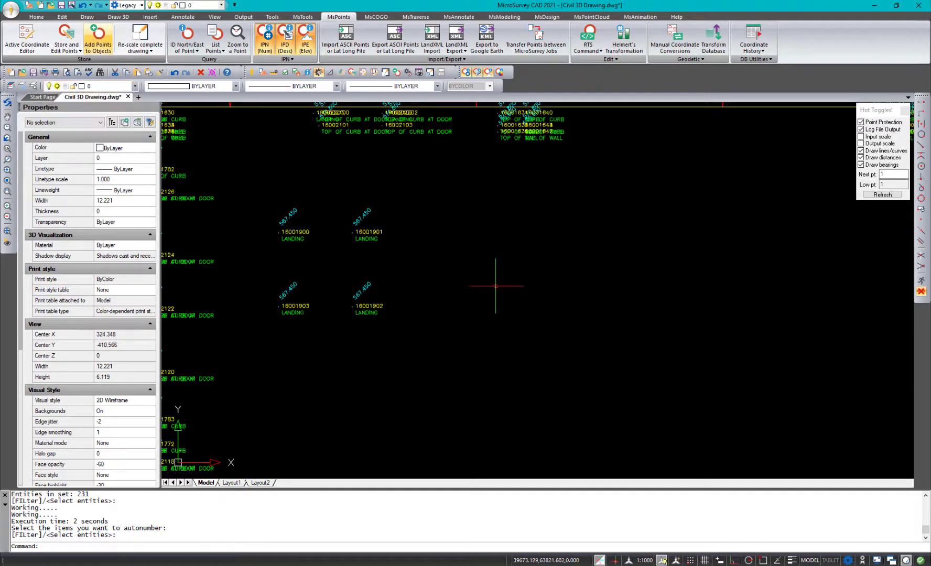
left_click(471, 286)
Zoom out and orbit the drawing into a tilted 3D view, then zoom back in.
scroll(460, 220, "down", 4)
left_click(401, 260)
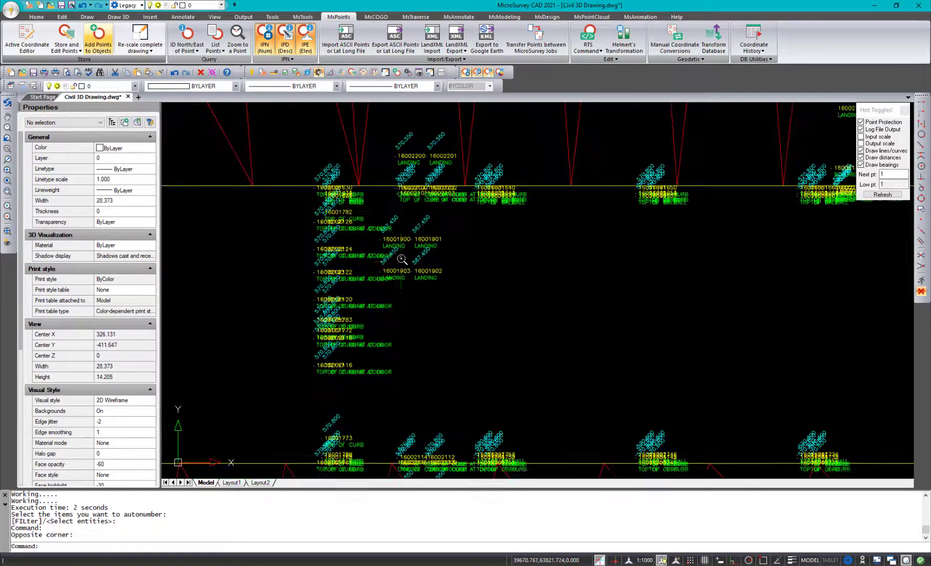
scroll(395, 276, "down", 5)
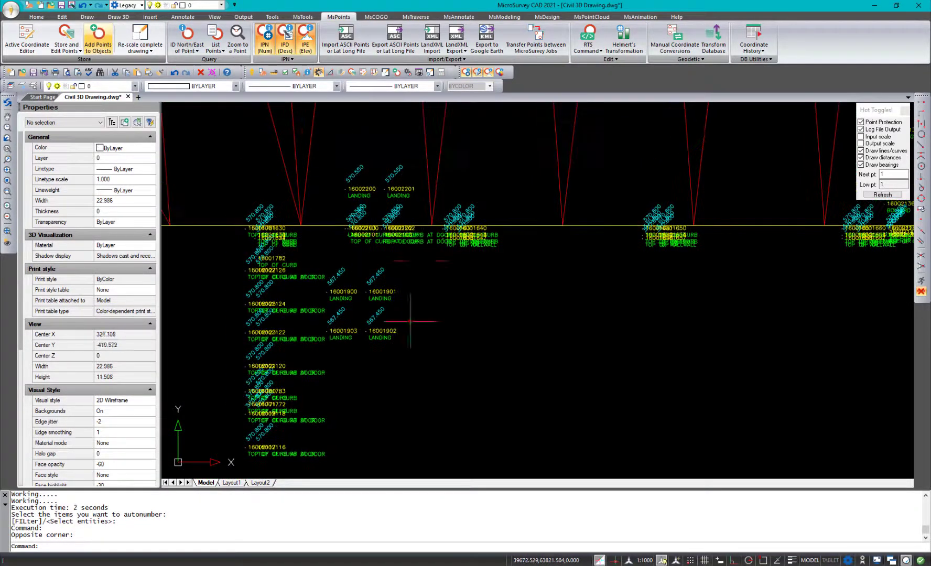
middle_click_drag(449, 267, 569, 298, "shift")
scroll(569, 298, "up", 6)
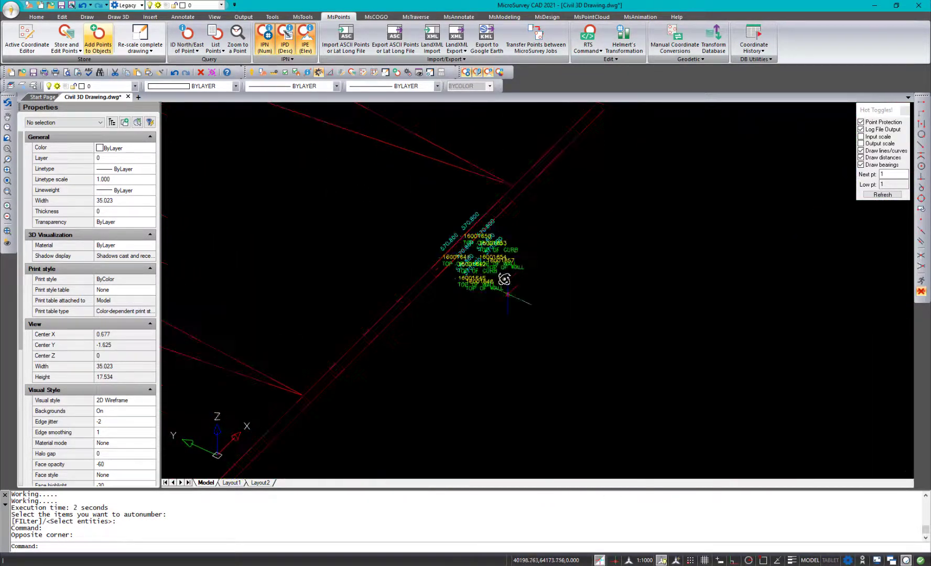
scroll(508, 274, "up", 2)
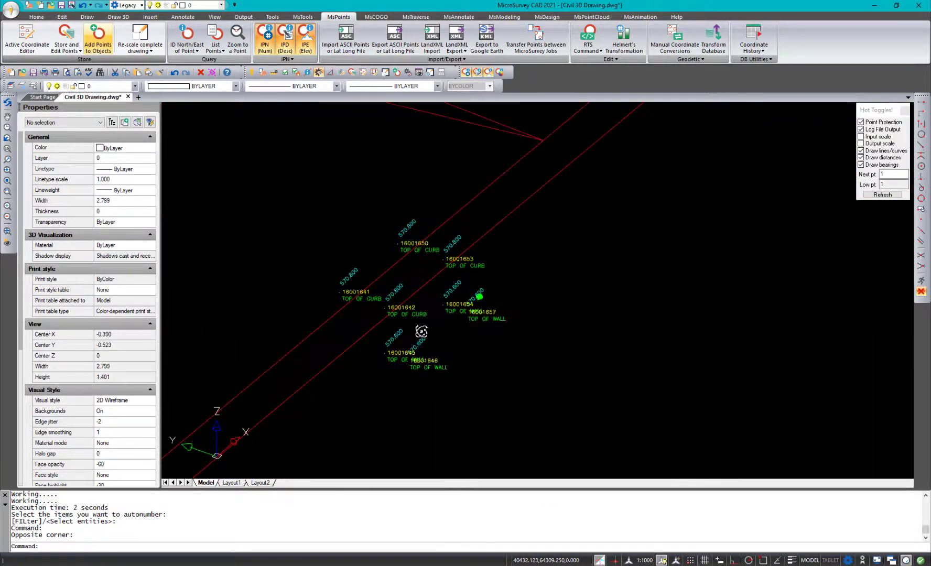
scroll(429, 326, "up", 2)
scroll(429, 326, "down", 7)
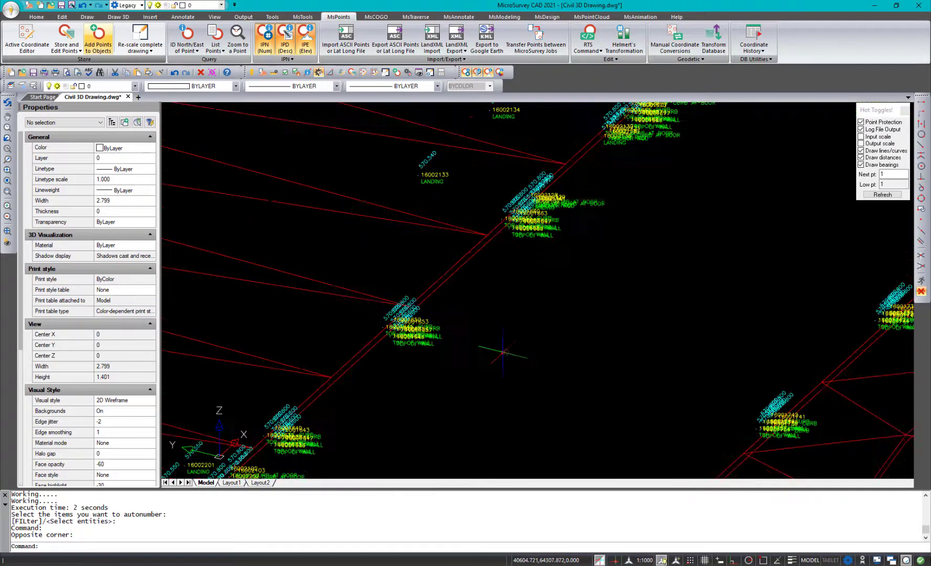
Apply the Shades of Gray visual style to the drawing.
left_click(214, 17)
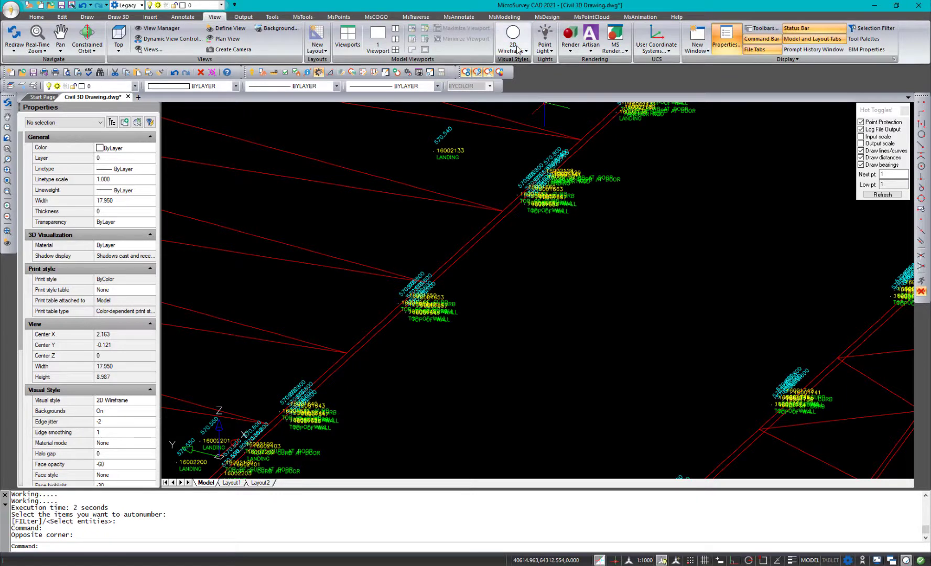
left_click(518, 49)
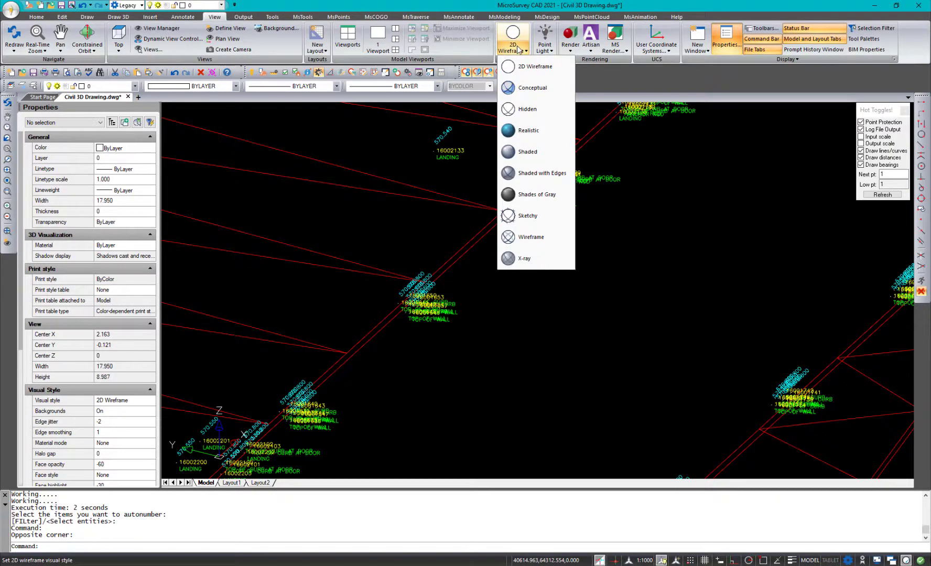
left_click(533, 197)
Orbit and zoom onto the TOP OF WALL points 16001641–16001654 cluster.
scroll(519, 247, "down", 3)
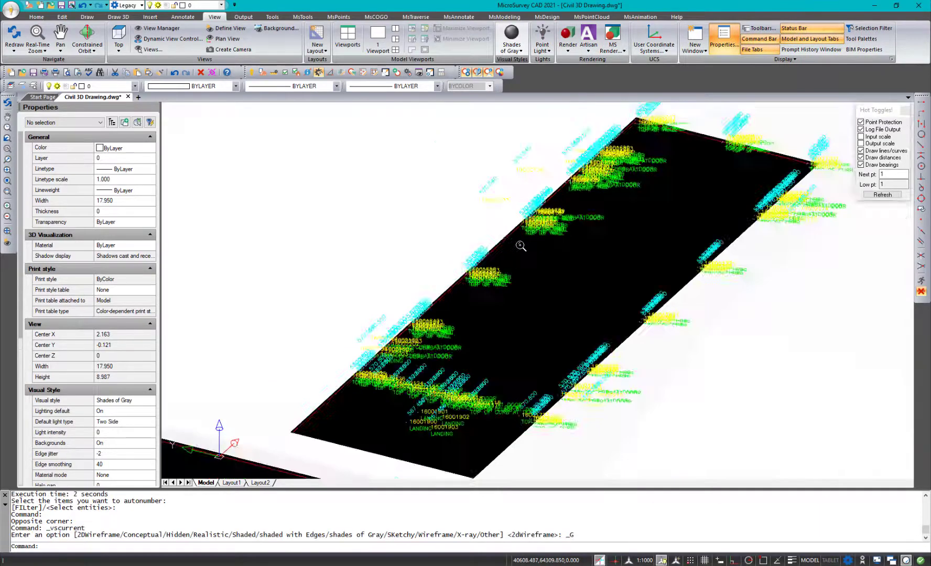
scroll(517, 249, "down", 2)
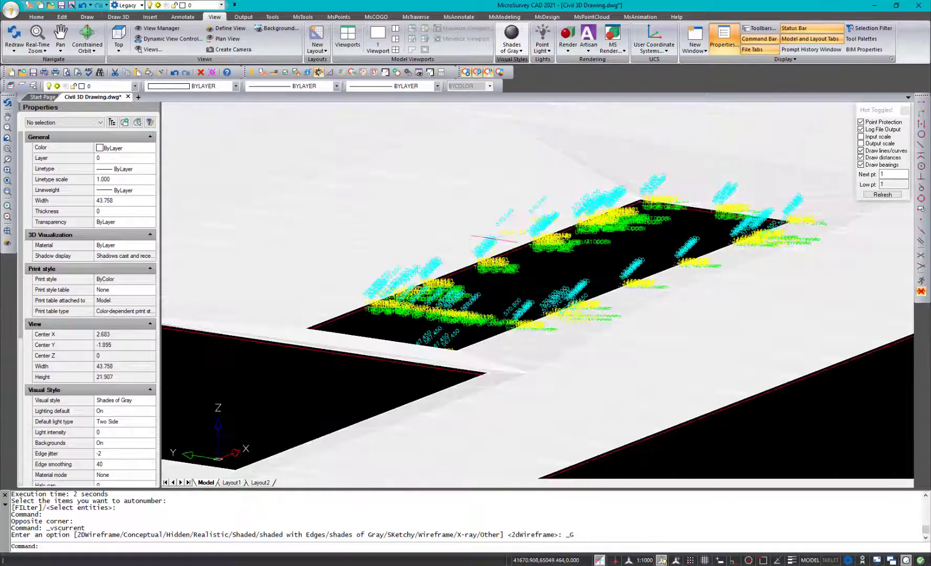
middle_click_drag(525, 244, 495, 241, "shift")
scroll(492, 270, "up", 3)
scroll(495, 241, "up", 2)
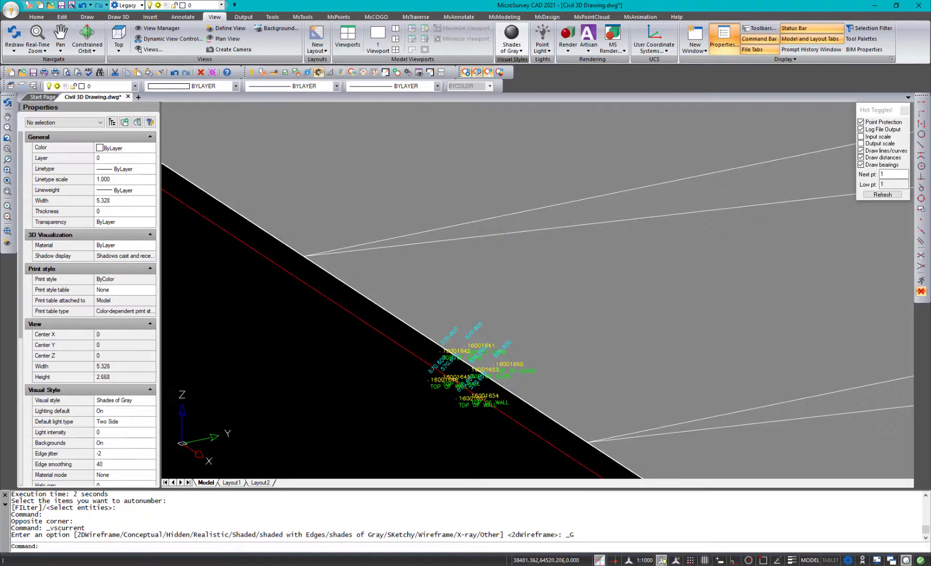
scroll(560, 294, "up", 3)
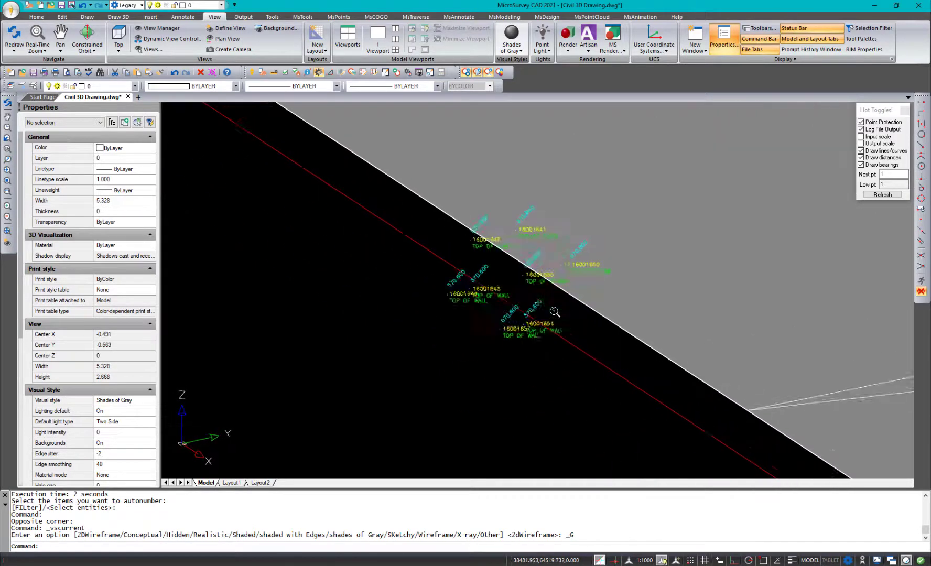
scroll(557, 306, "down", 3)
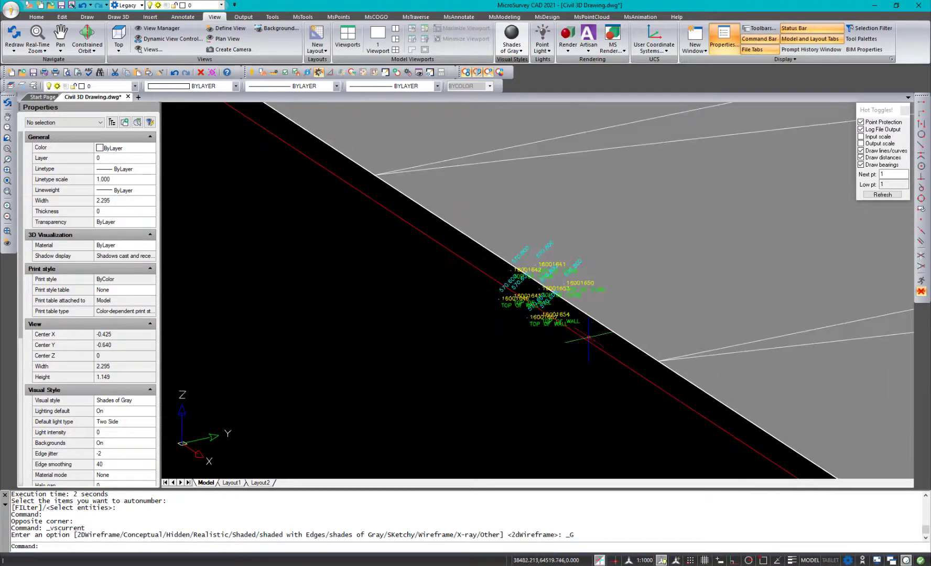